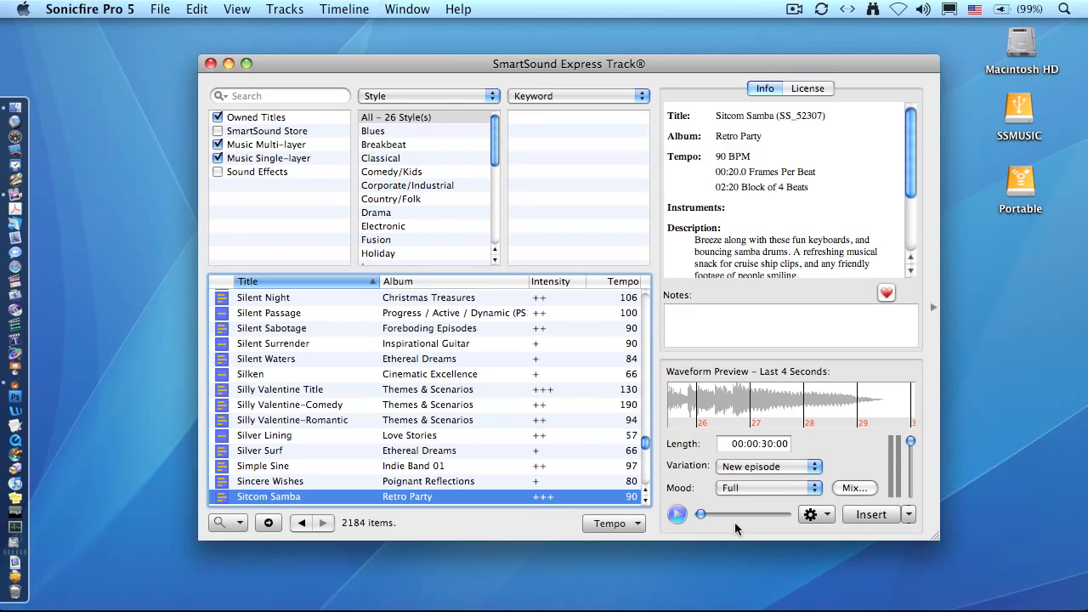
# Step: Create and save a new tempo of 72 BPM for Sitcom Samba
pyautogui.click(613, 524)
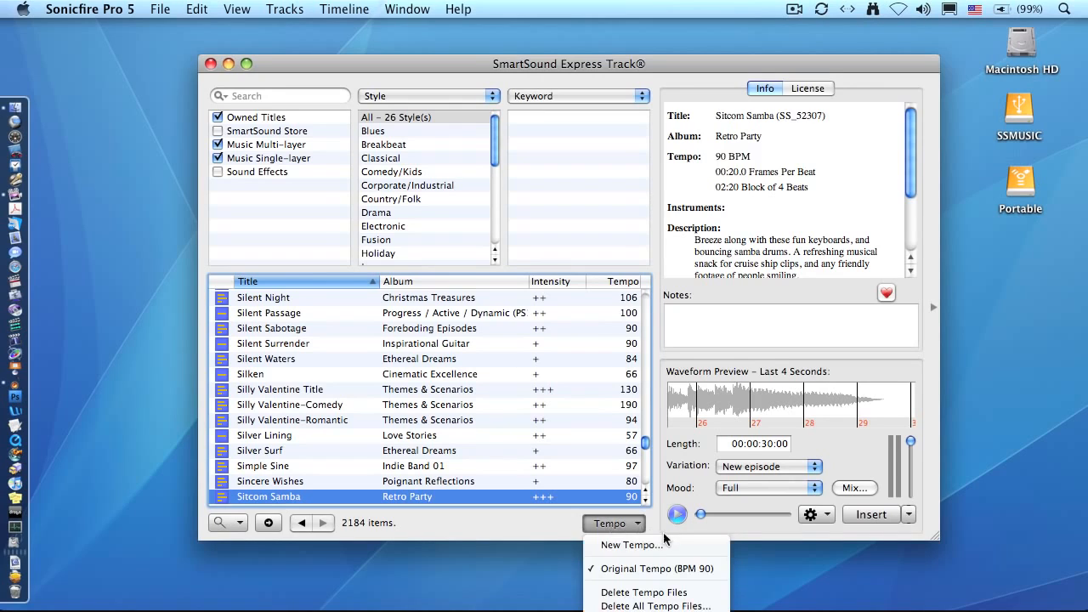
pyautogui.click(668, 544)
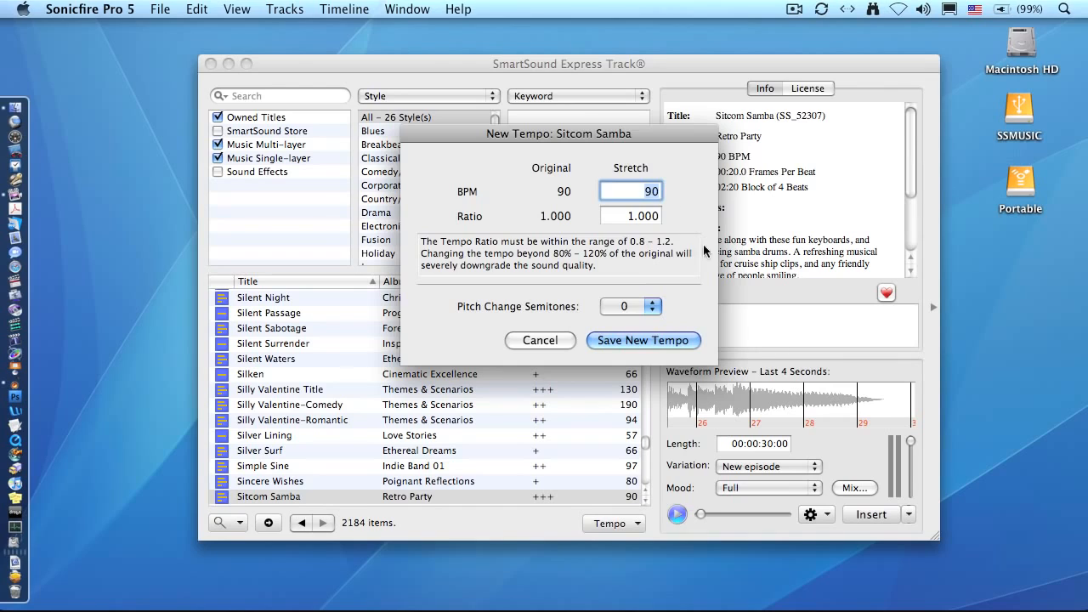
pyautogui.moveTo(634, 134); pyautogui.dragTo(643, 136)
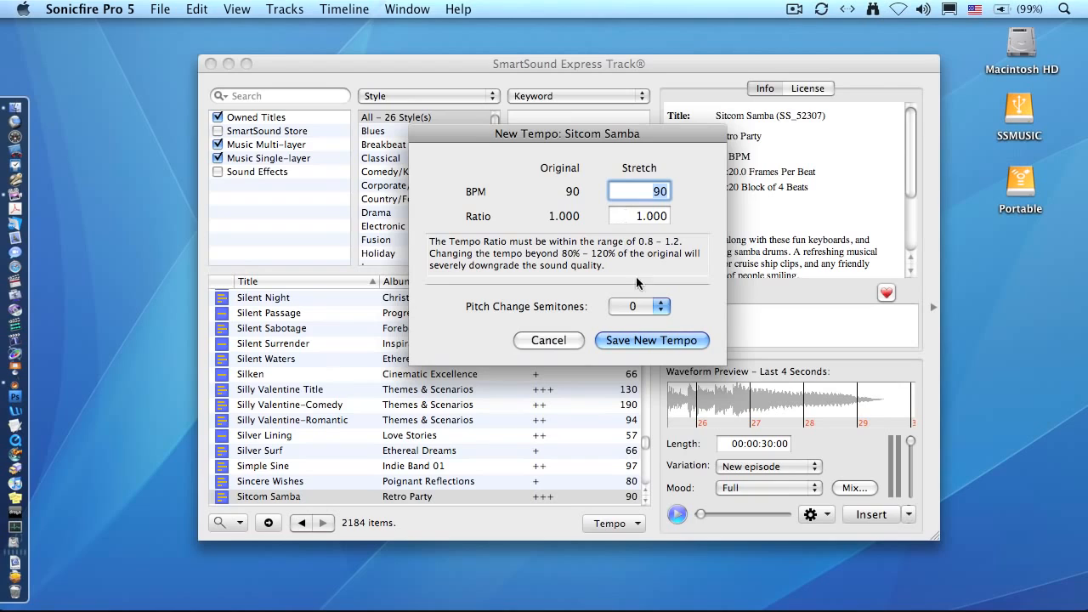
pyautogui.click(641, 192)
pyautogui.doubleClick(667, 192)
pyautogui.write('72')
pyautogui.click(631, 341)
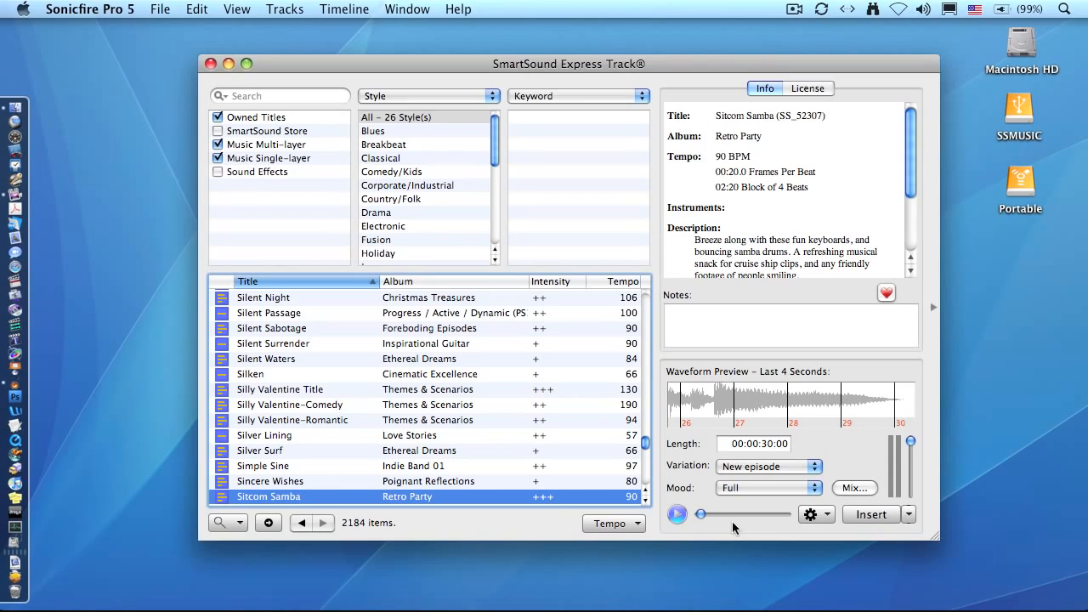
# Step: Listen to Sitcom Samba at its original tempo and at BPM 72 for comparison
pyautogui.click(621, 524)
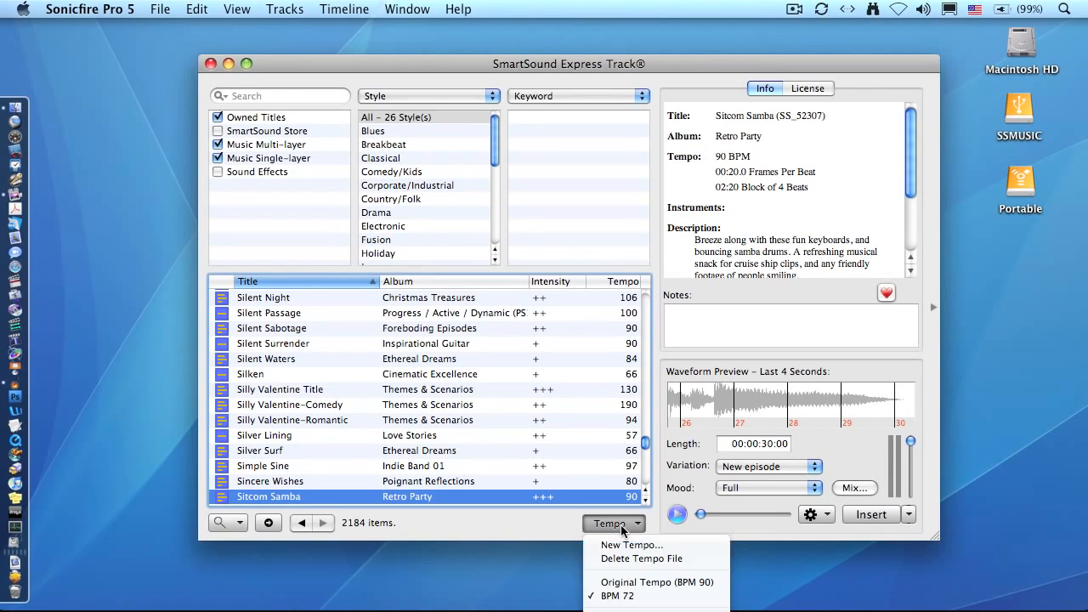
pyautogui.click(690, 585)
pyautogui.click(678, 514)
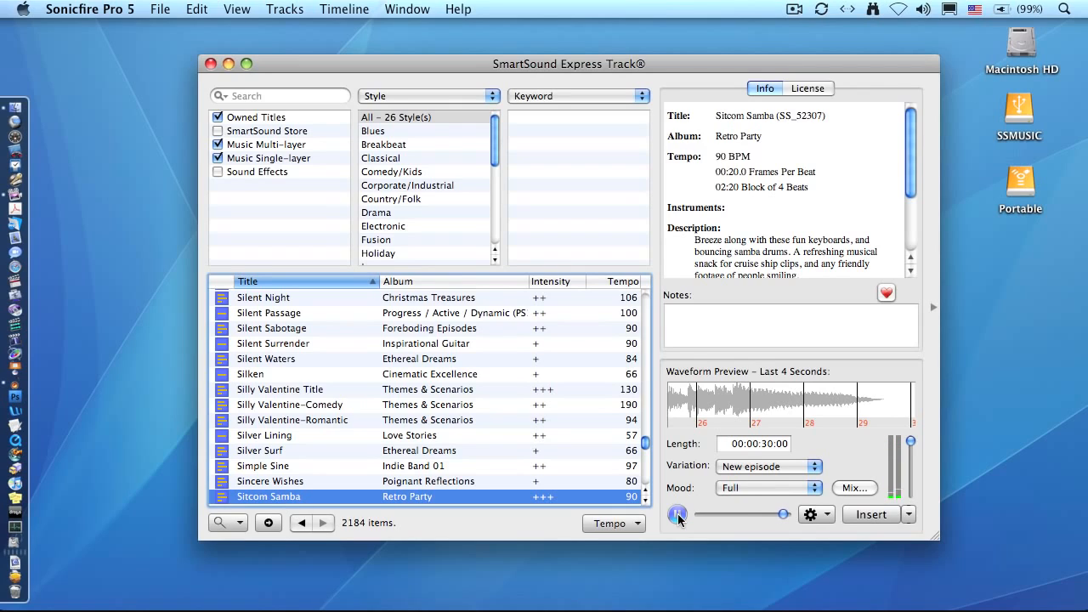
pyautogui.click(612, 527)
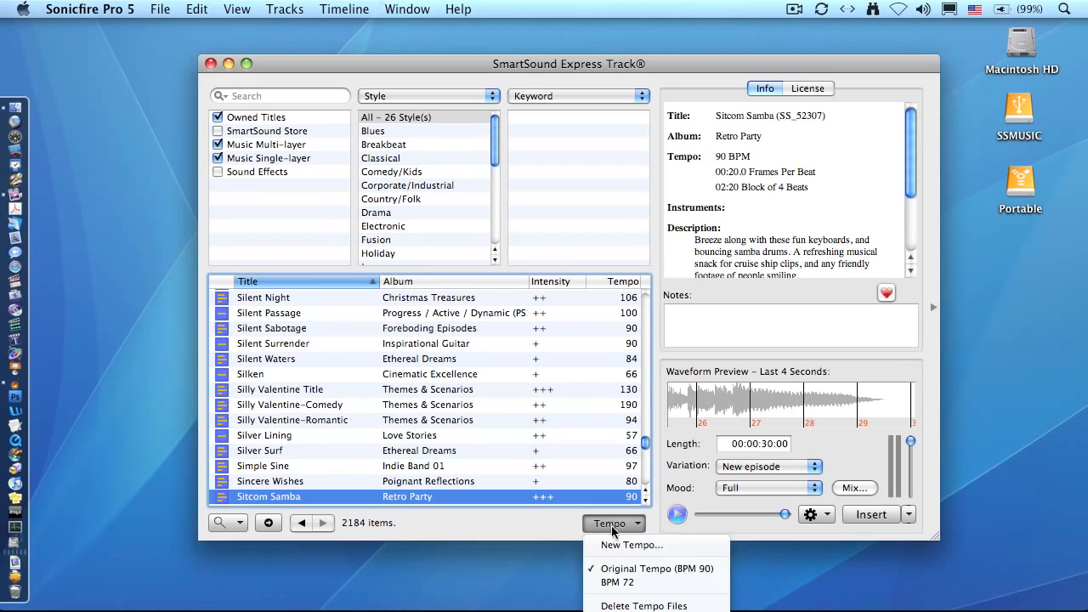
pyautogui.click(629, 582)
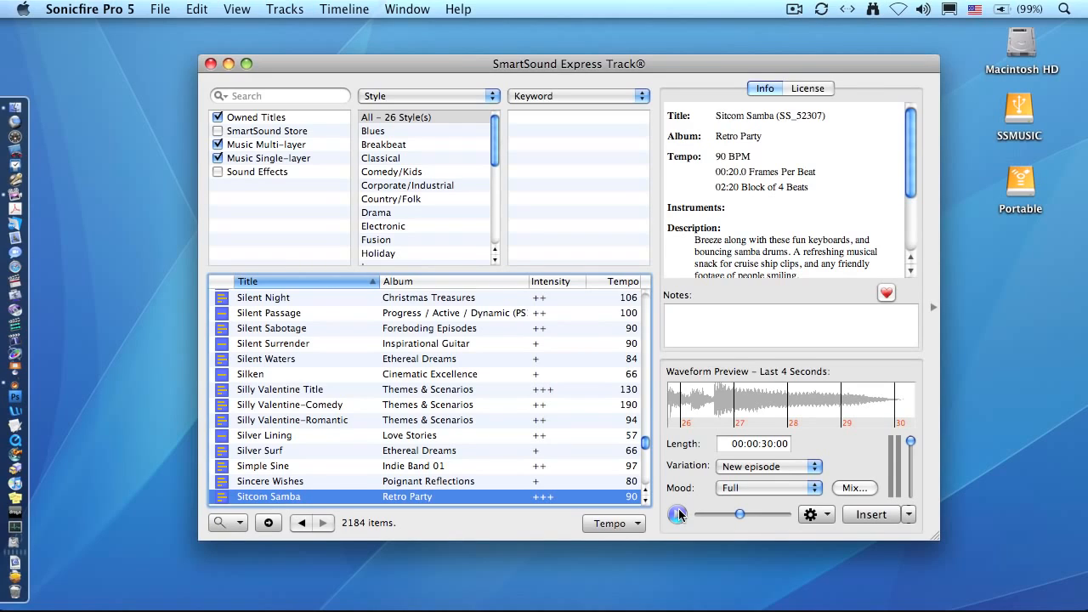
# Step: Create and save another new tempo for Sitcom Samba with a stretch ratio of 1.2
pyautogui.click(617, 527)
pyautogui.click(620, 548)
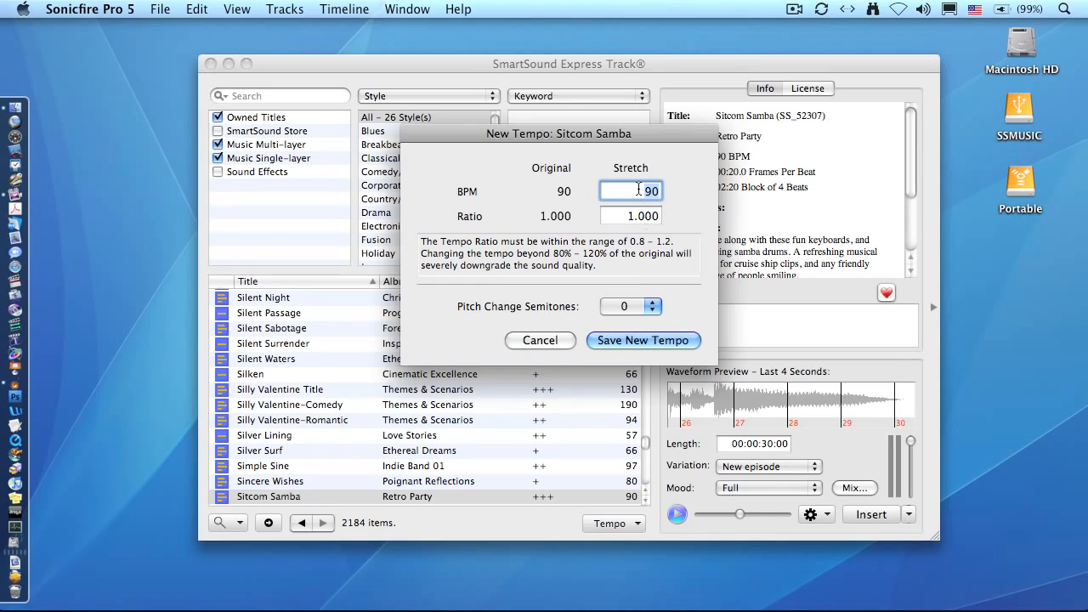
pyautogui.press('Tab')
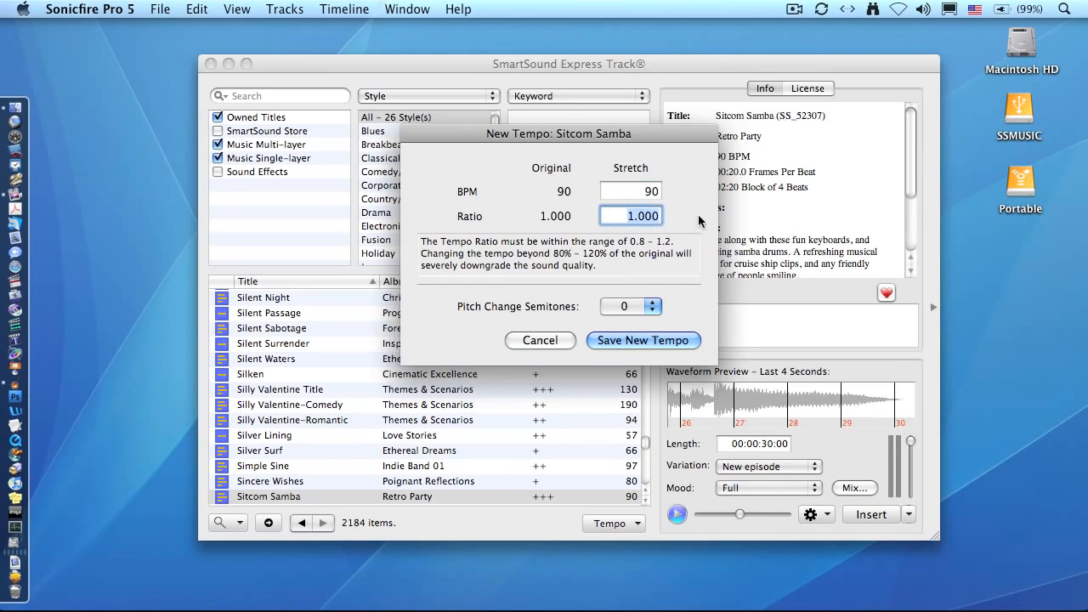
pyautogui.write('1.2')
pyautogui.press('Tab')
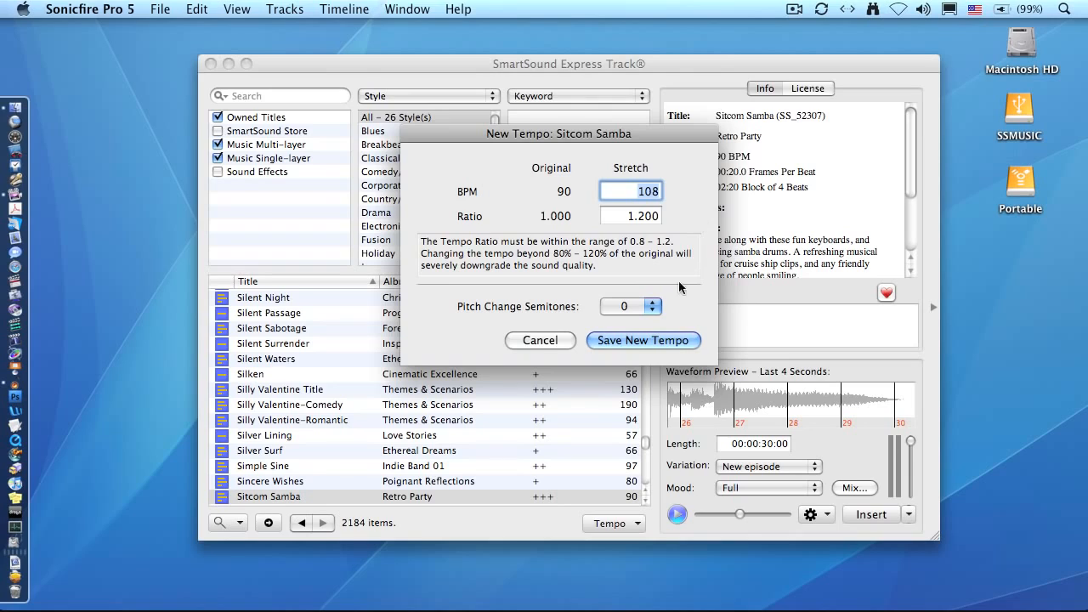
pyautogui.click(670, 341)
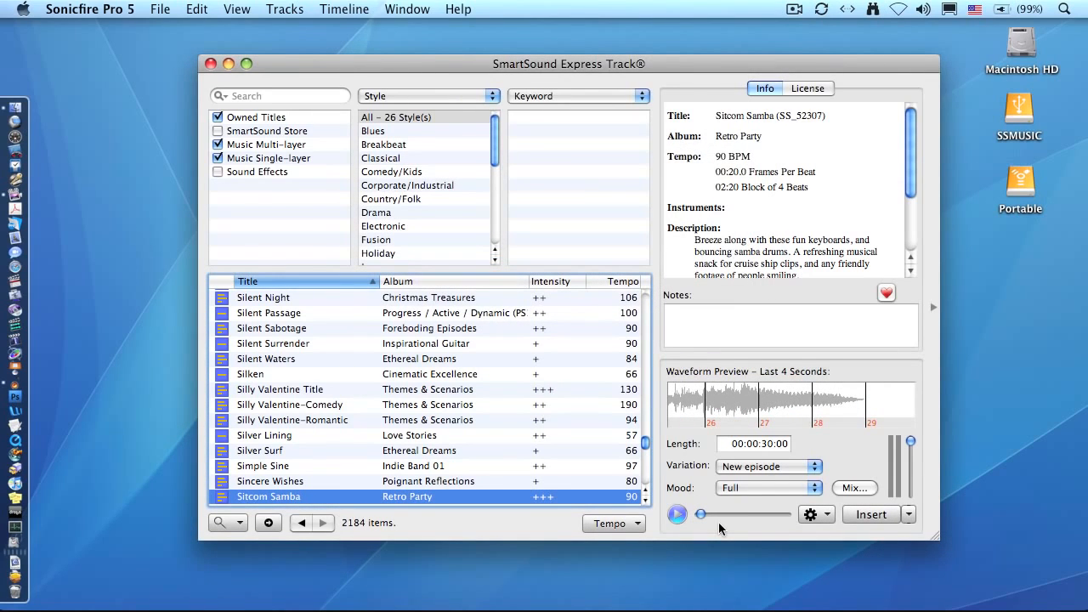
# Step: Switch Sitcom Samba back to its original tempo, play a short preview and stop it
pyautogui.click(608, 524)
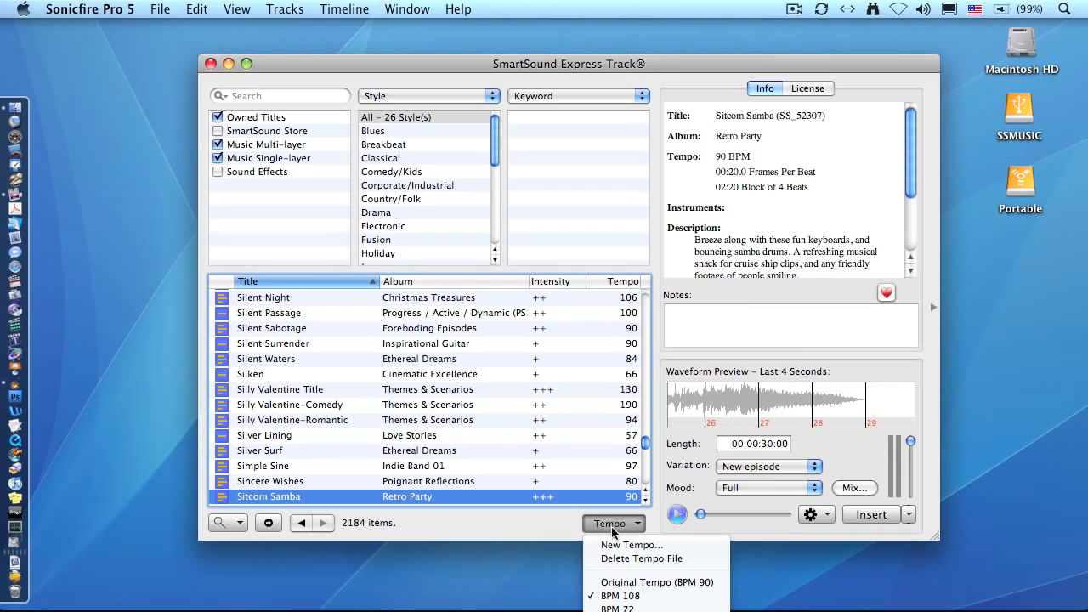
pyautogui.click(690, 582)
pyautogui.click(677, 514)
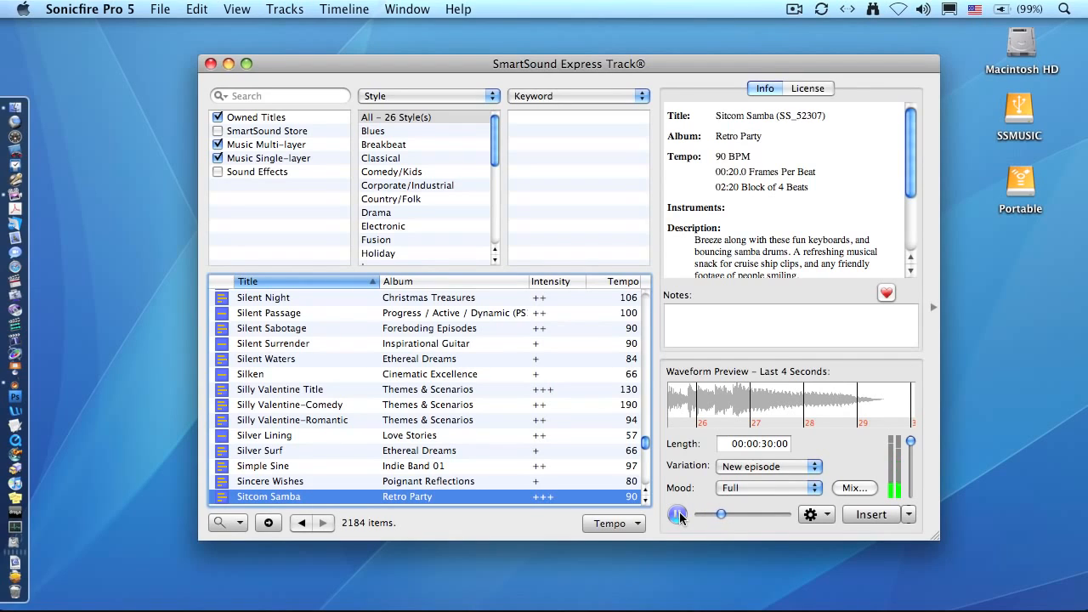
pyautogui.click(680, 517)
# Step: Switch Sitcom Samba to the BPM 72 version, play a short preview and stop it
pyautogui.click(612, 523)
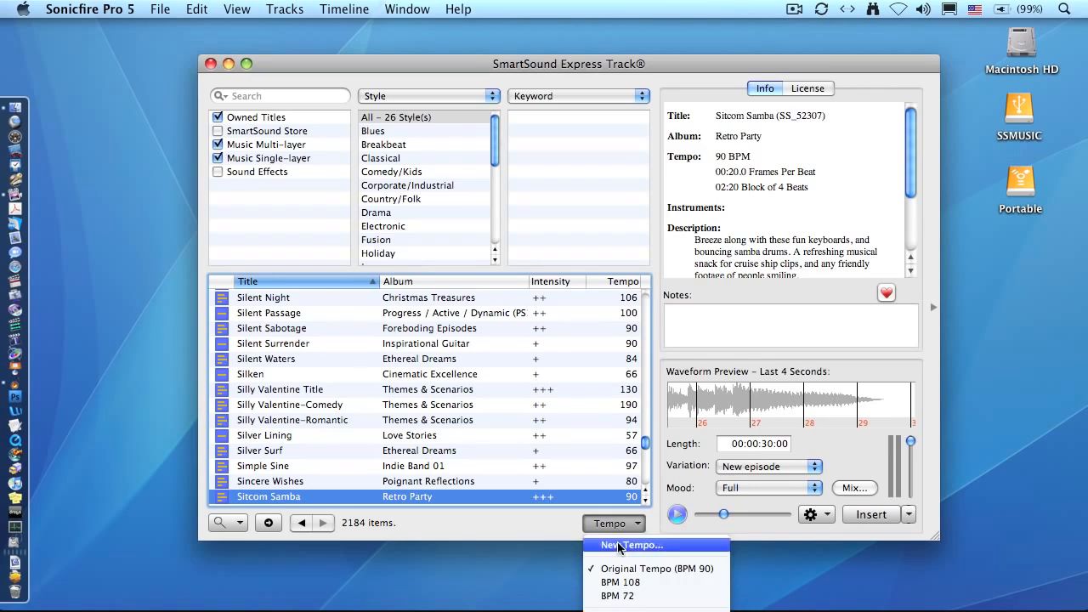
pyautogui.click(618, 596)
pyautogui.click(678, 516)
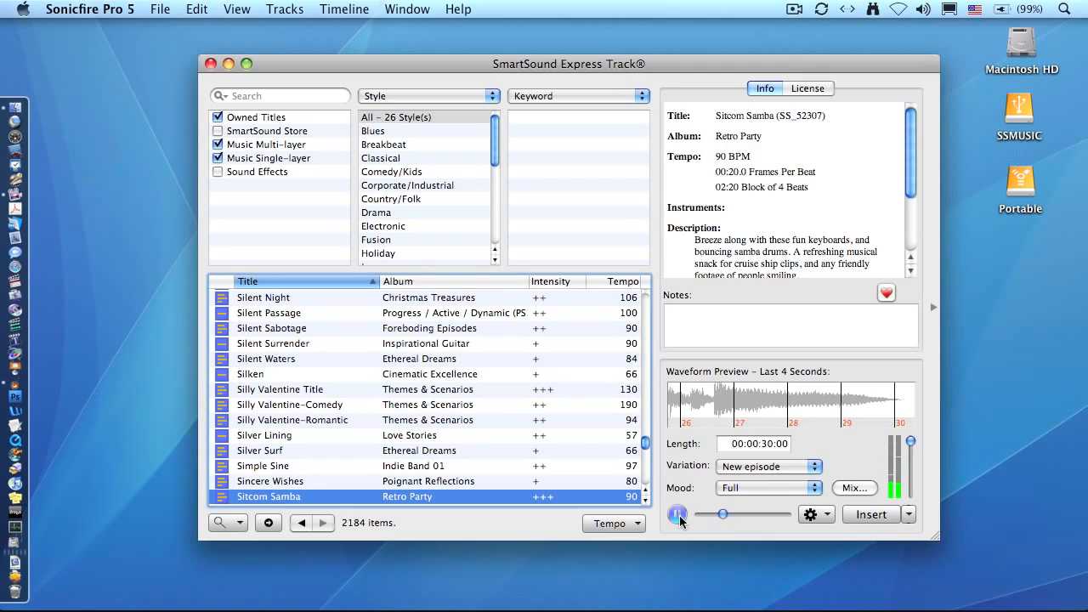
pyautogui.click(678, 514)
# Step: Switch Sitcom Samba to the BPM 108 version, play a short preview and stop it
pyautogui.click(605, 525)
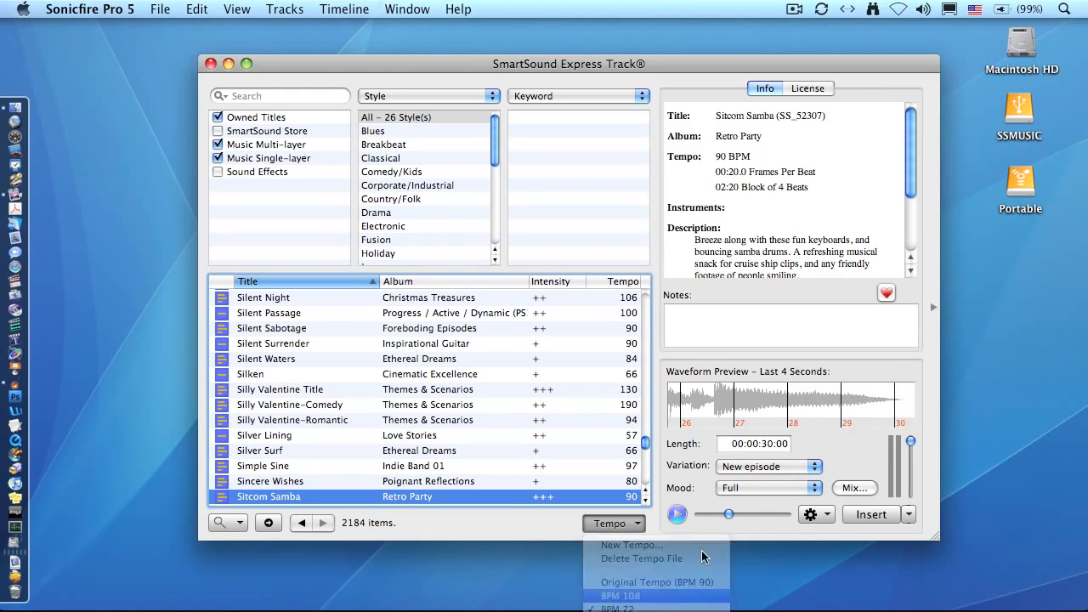
pyautogui.click(646, 595)
pyautogui.click(677, 515)
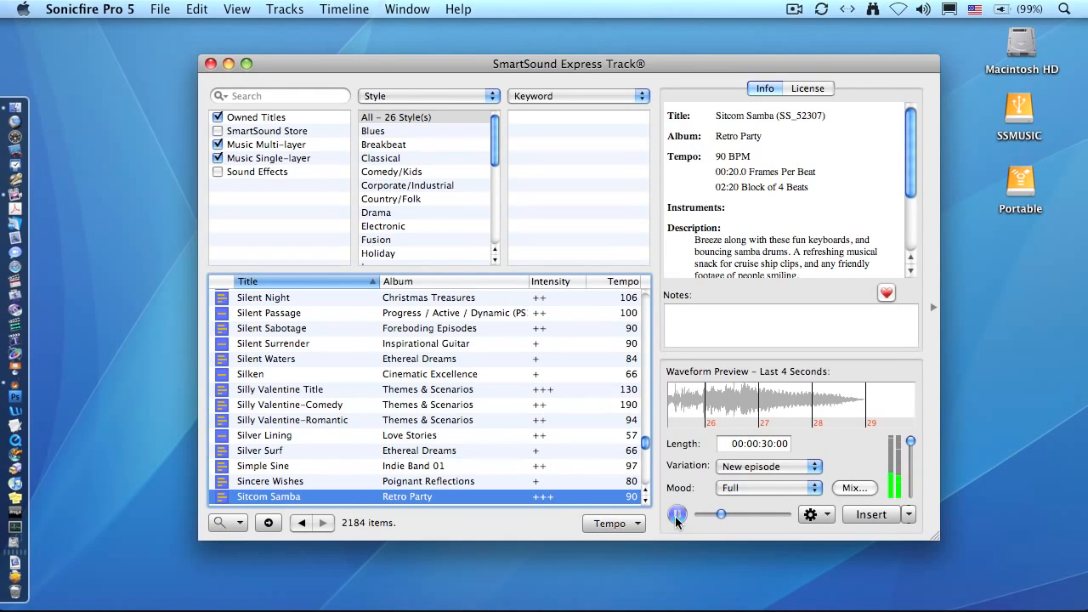
pyautogui.click(677, 518)
# Step: Save a new Sitcom Samba version with the pitch changed by +4 semitones, leaving the stretch BPM at 90
pyautogui.click(636, 524)
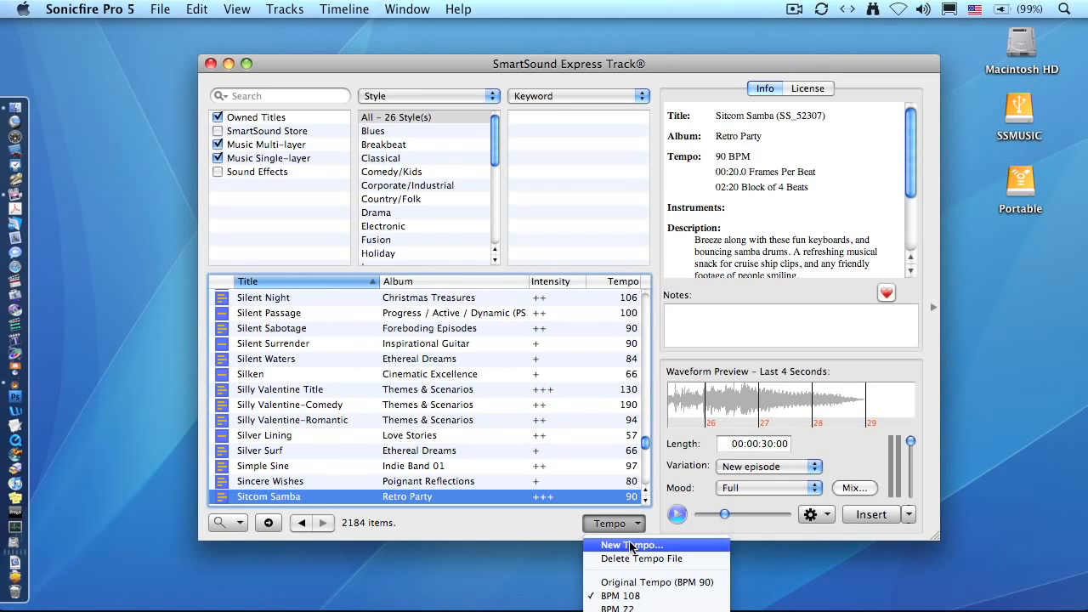
pyautogui.click(632, 545)
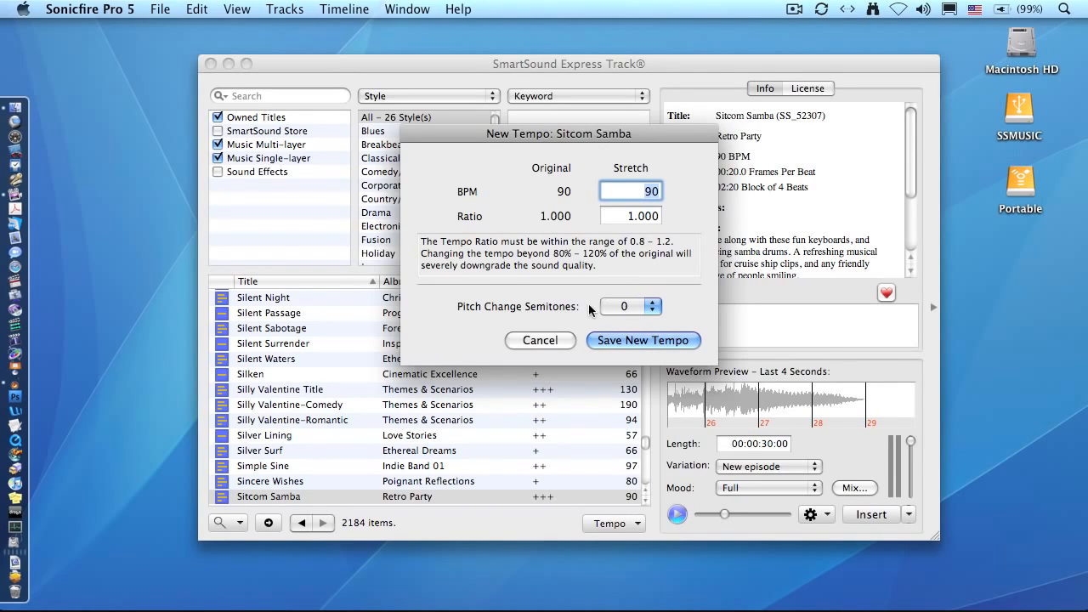
pyautogui.click(625, 306)
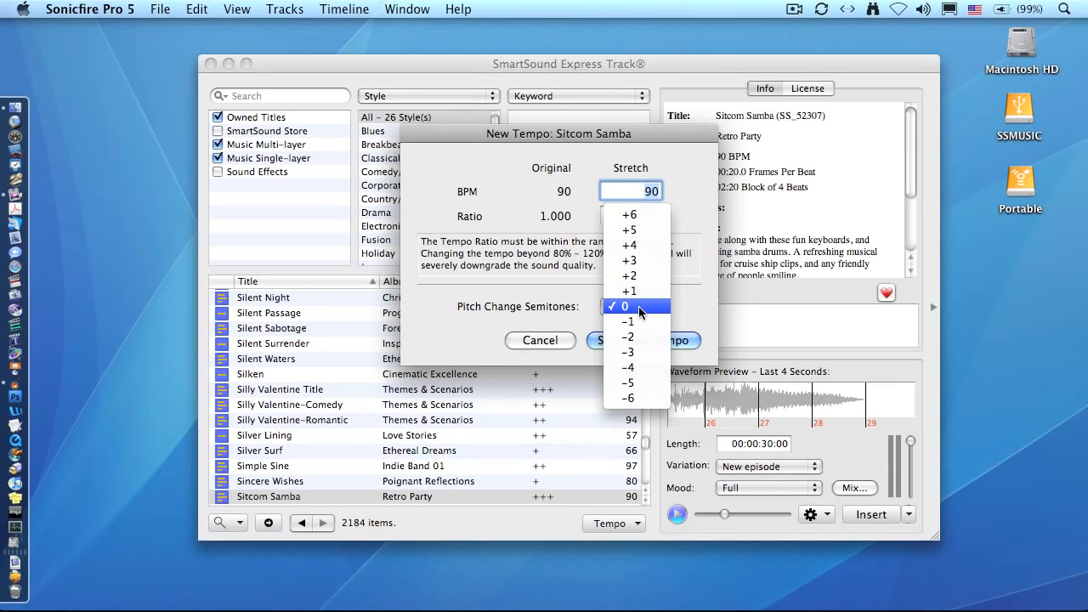
pyautogui.click(642, 252)
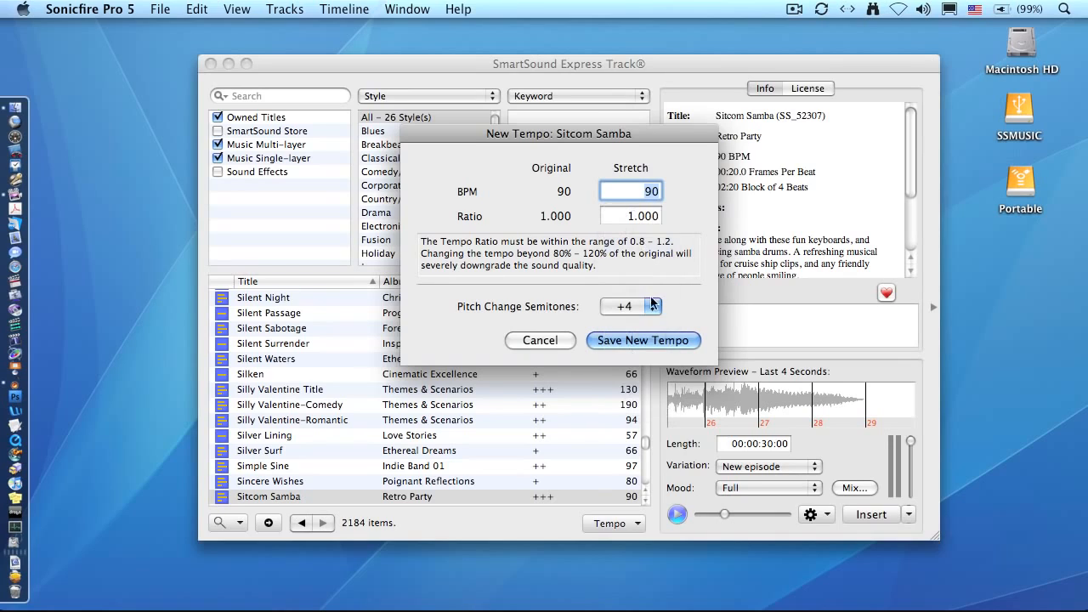
pyautogui.click(669, 342)
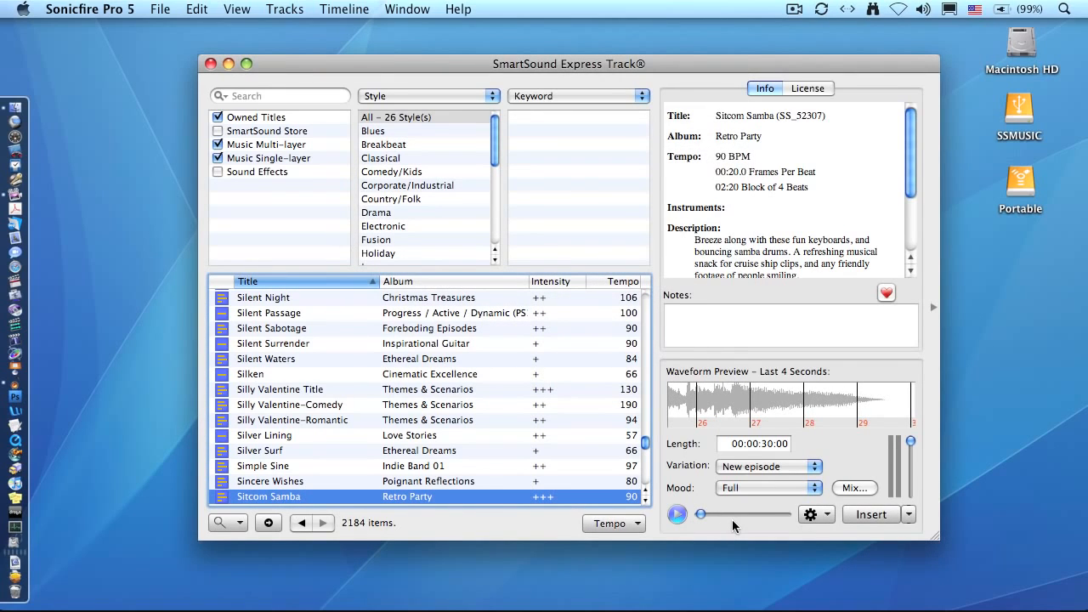
# Step: Compare short previews of Sitcom Samba at its original tempo and in the BPM 90, Pitch +4 version
pyautogui.click(633, 523)
pyautogui.click(650, 583)
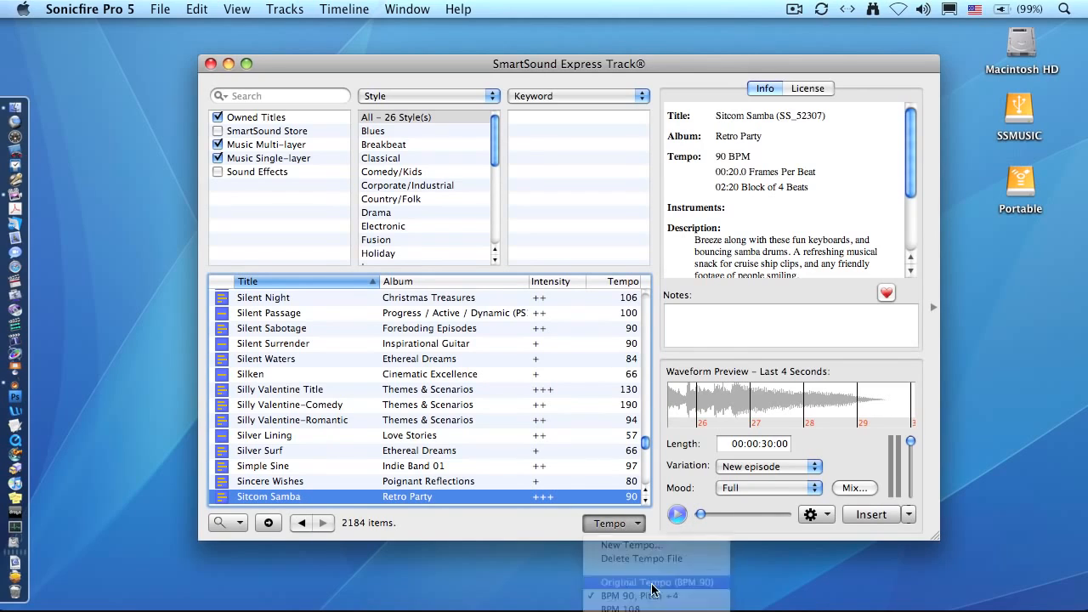
pyautogui.click(679, 515)
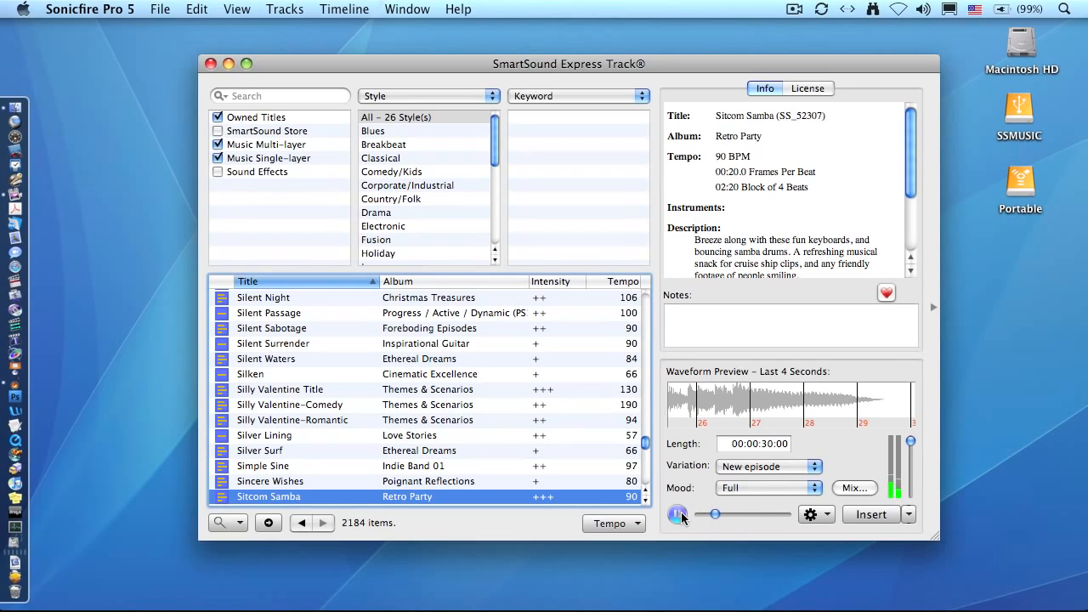
pyautogui.click(678, 515)
pyautogui.click(609, 524)
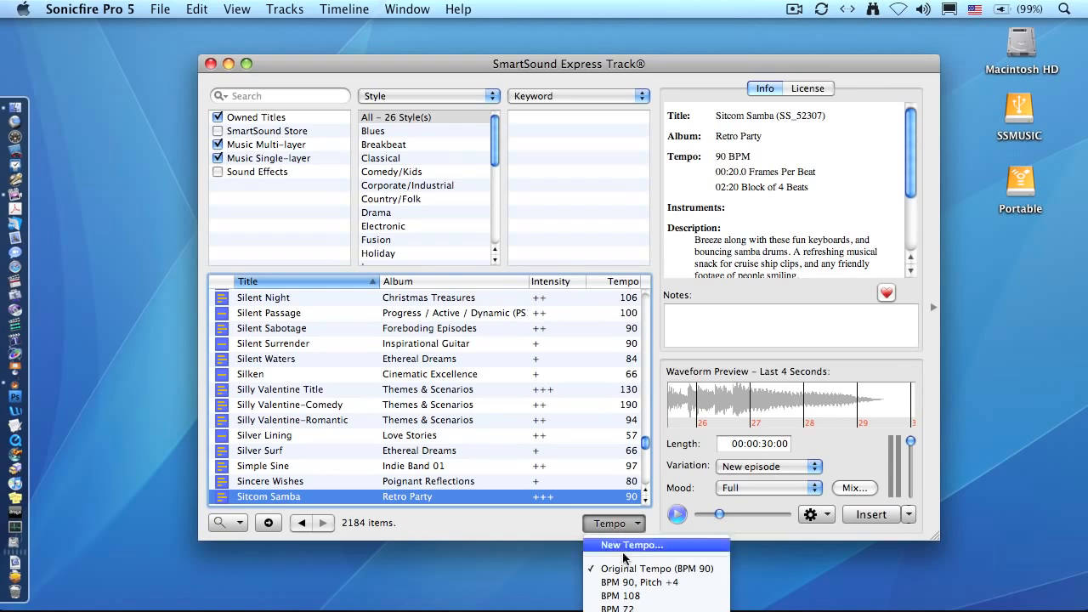
pyautogui.click(671, 569)
pyautogui.click(678, 514)
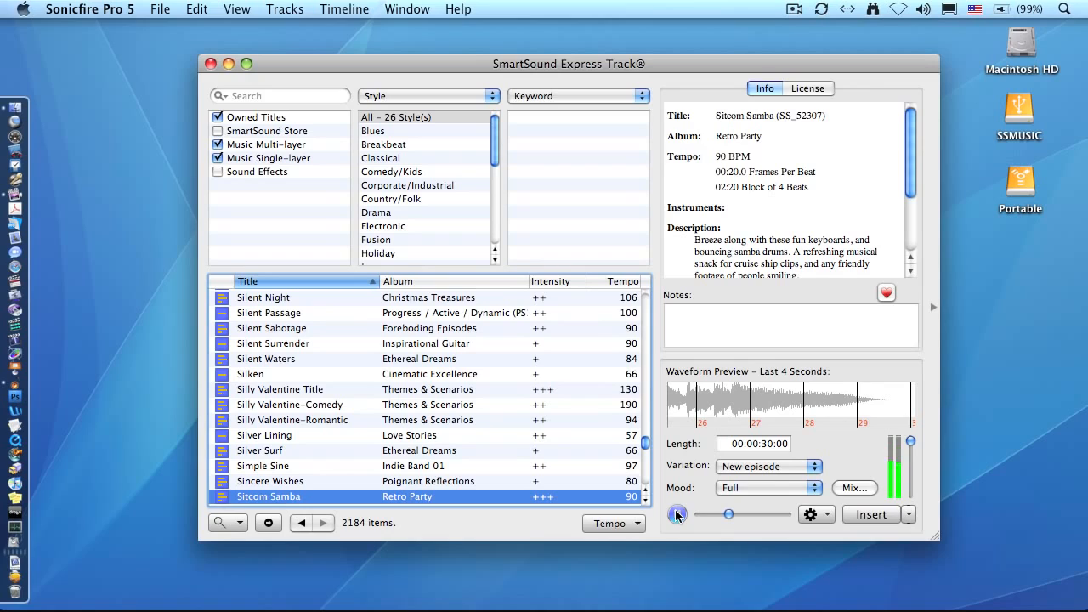
pyautogui.click(678, 516)
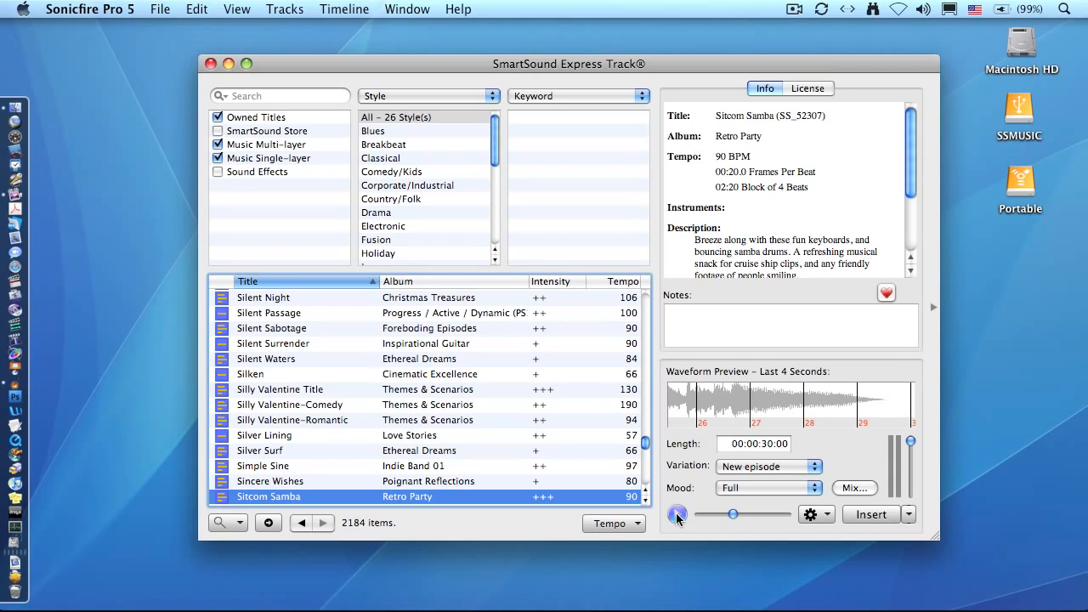
pyautogui.click(678, 516)
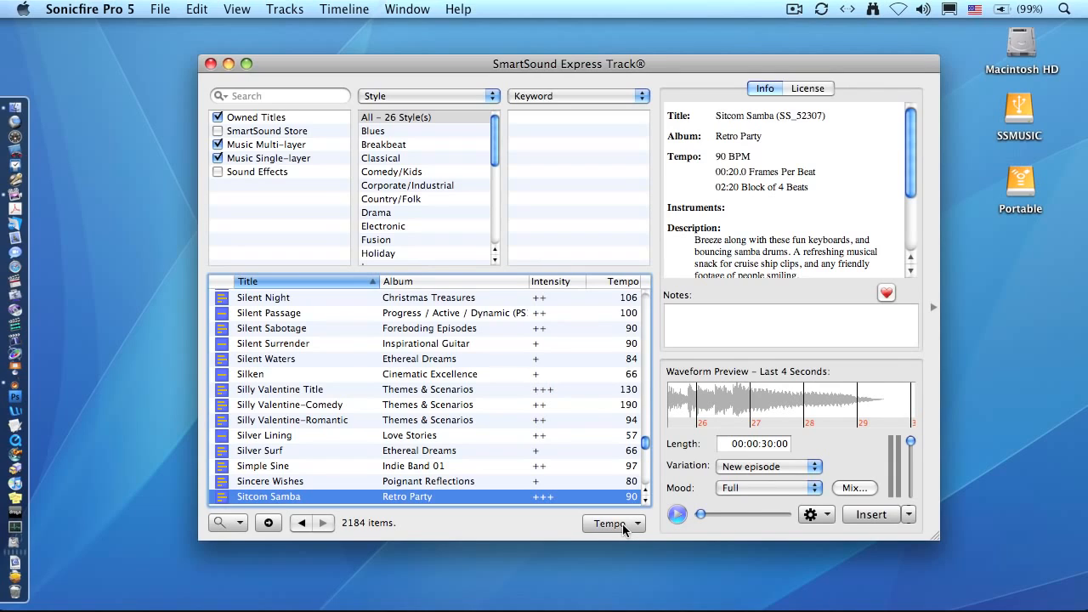
# Step: Delete the saved tempo files of Sitcom Samba and check its list of available tempos
pyautogui.click(622, 523)
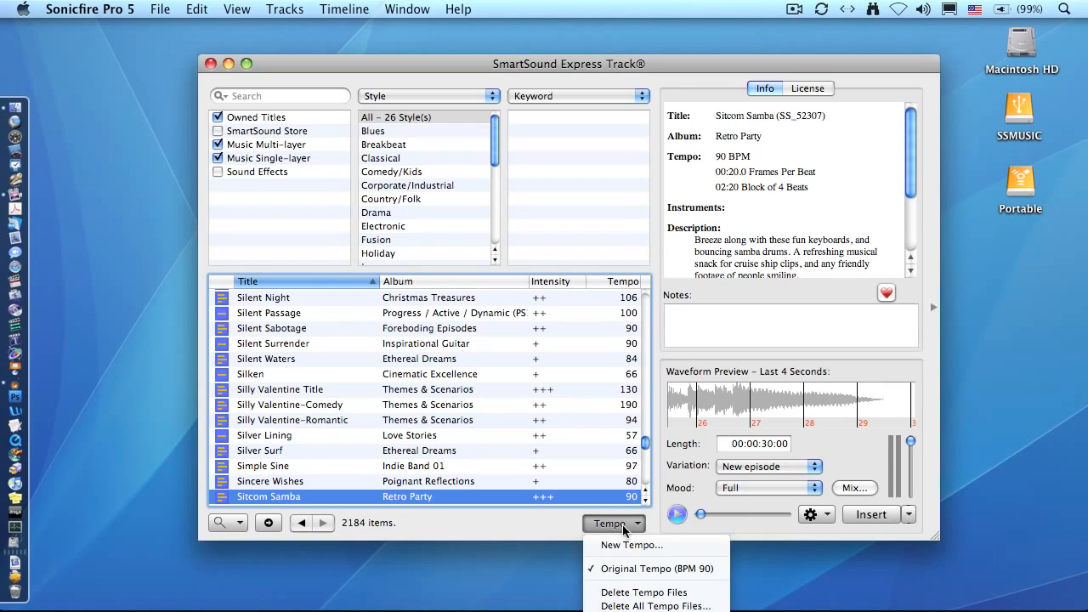
pyautogui.click(636, 595)
pyautogui.click(625, 529)
pyautogui.click(701, 502)
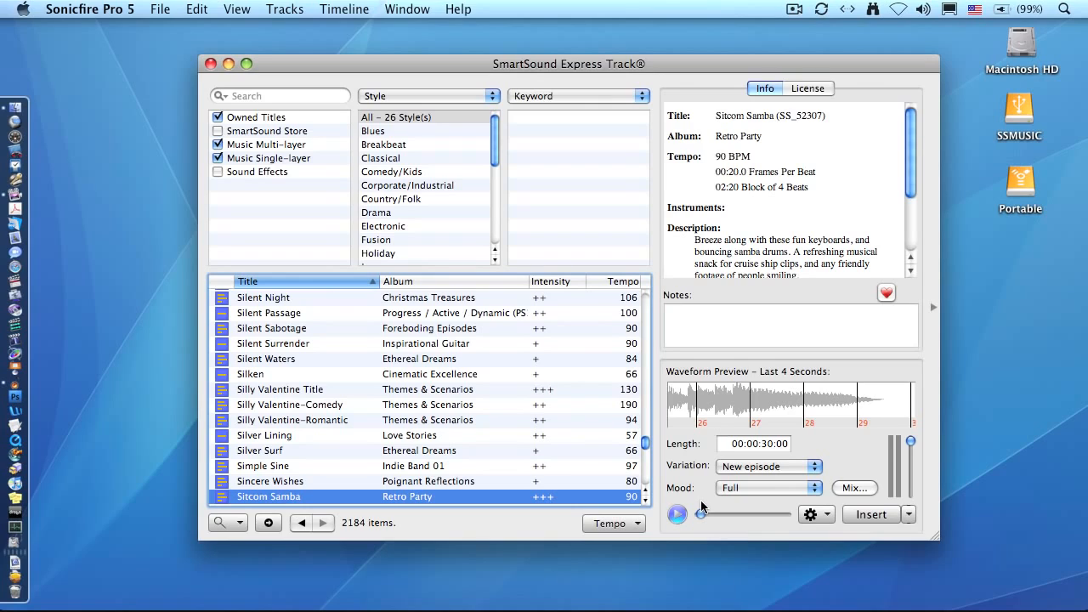